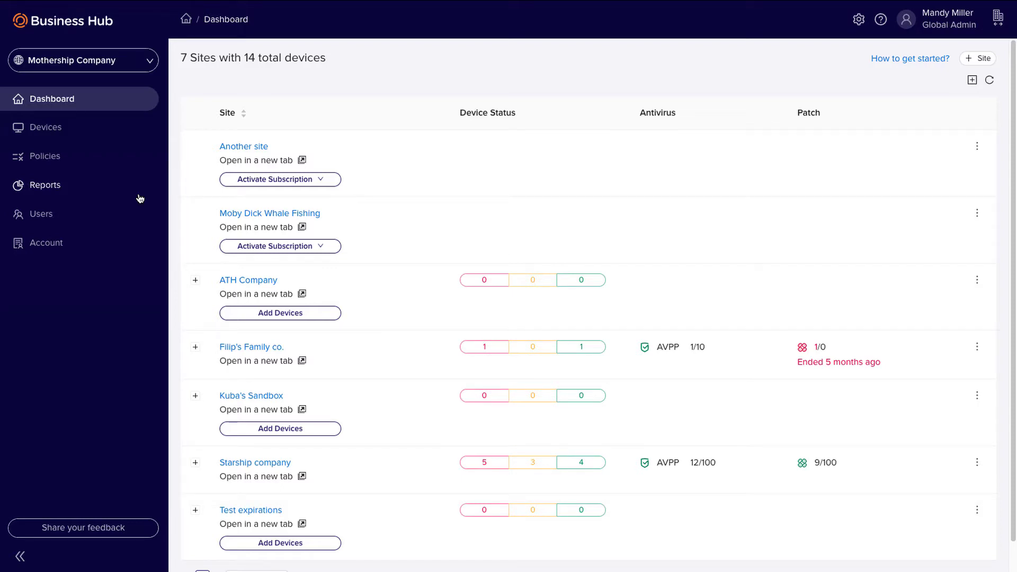
- Open the Users page from the Business Hub left sidebar
{"action": "left_click", "coordinate": [43, 214]}
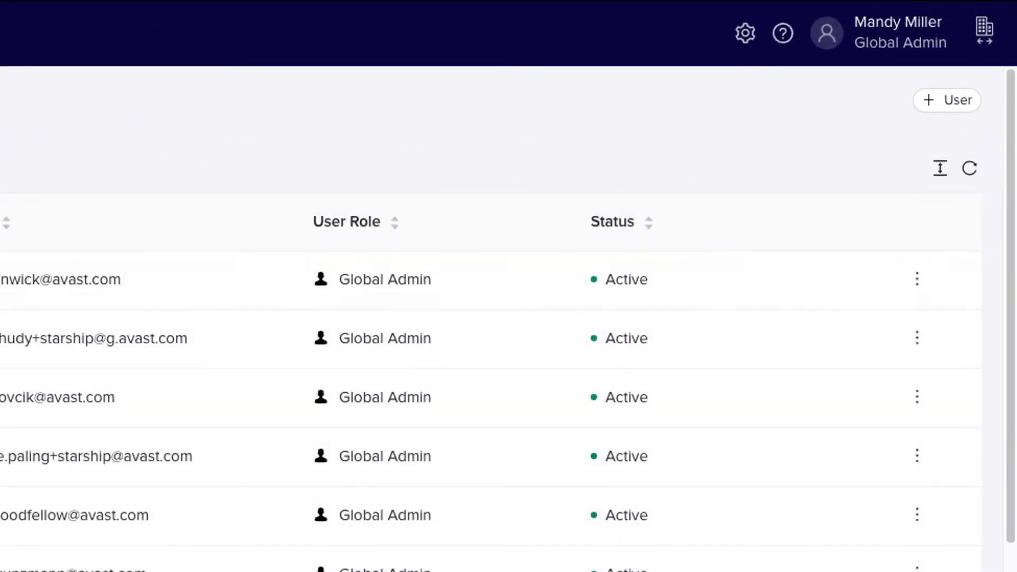
- Open the Invite New User panel and leave its Email Address field empty
{"action": "left_click", "coordinate": [959, 100]}
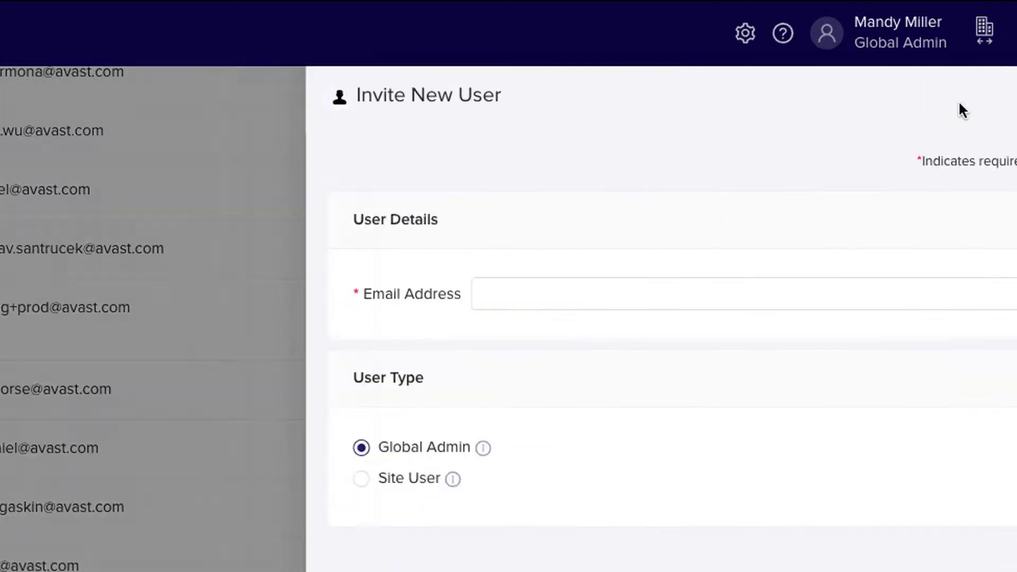
{"action": "left_click", "coordinate": [559, 288]}
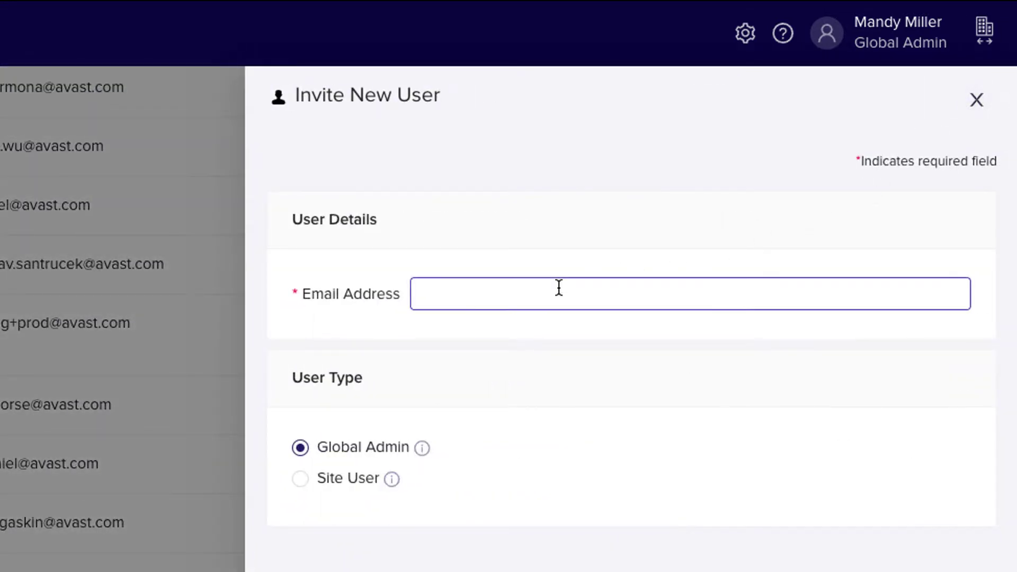
{"action": "left_click", "coordinate": [559, 354]}
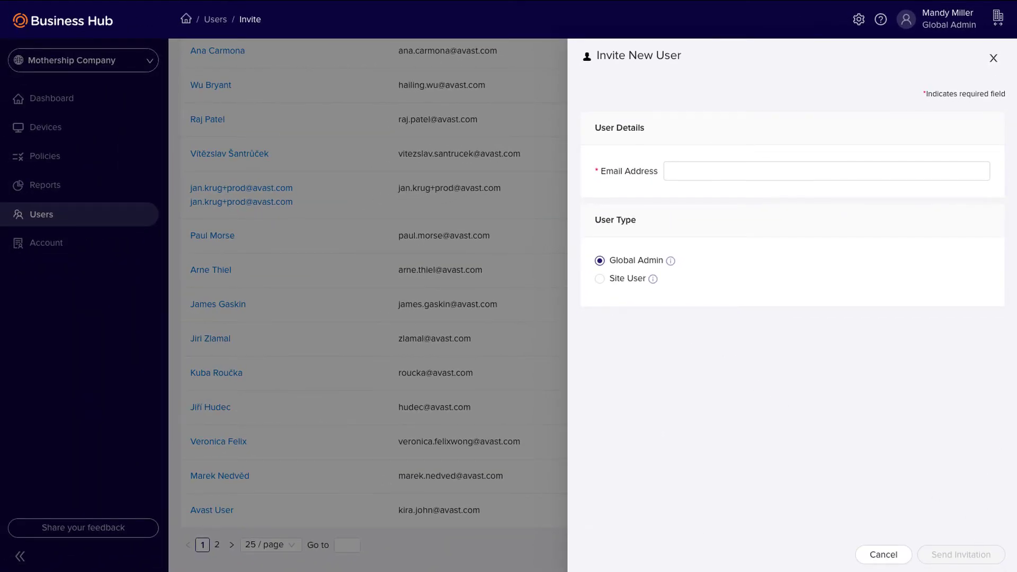
- Close the Invite New User panel without sending an invitation
{"action": "left_click", "coordinate": [993, 57]}
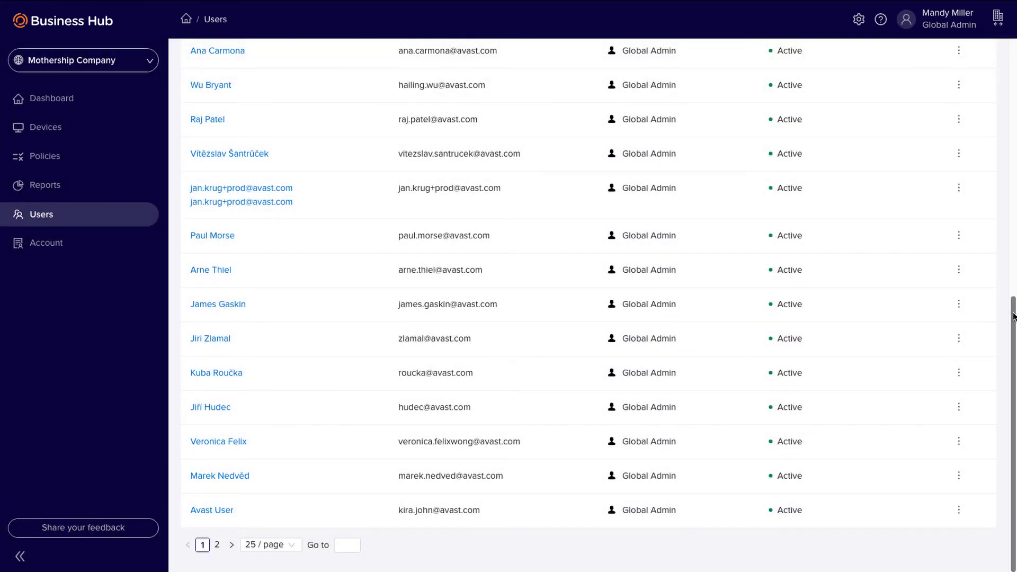
{"action": "left_click_drag", "start_coordinate": [1013, 317], "coordinate": [1011, 56]}
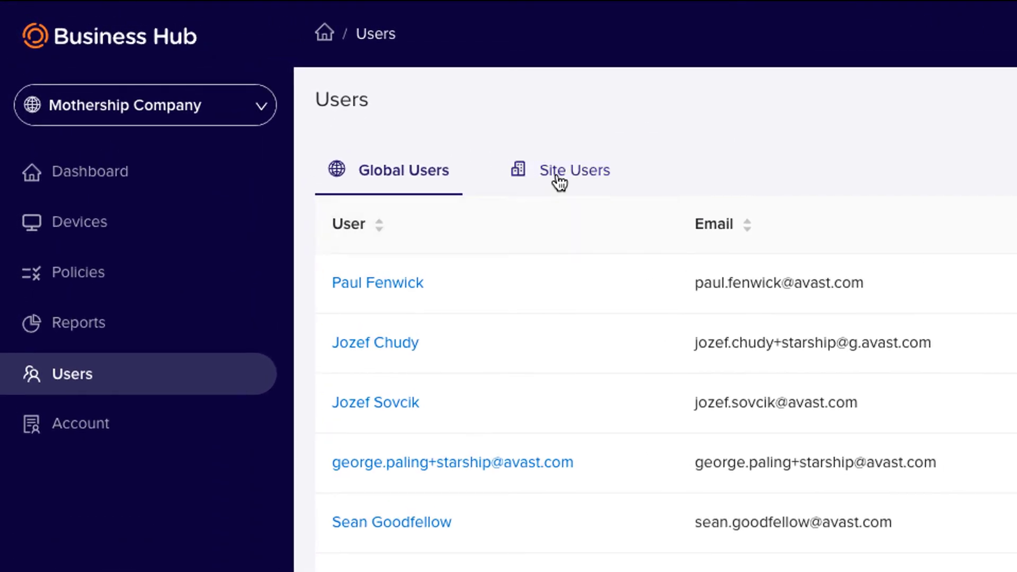
- Switch to the Site Users tab to list site-level accounts and emails
{"action": "left_click", "coordinate": [558, 179]}
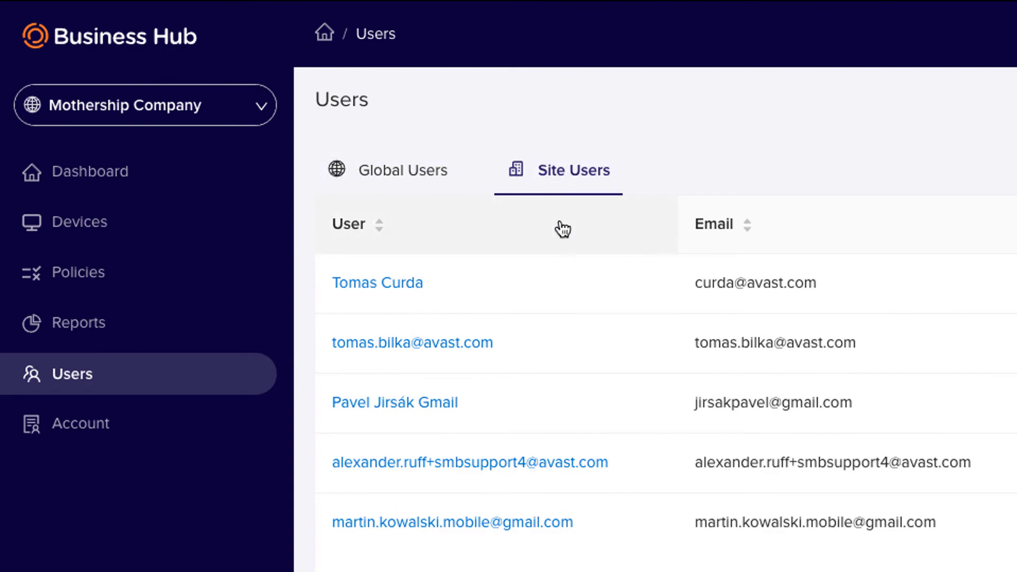